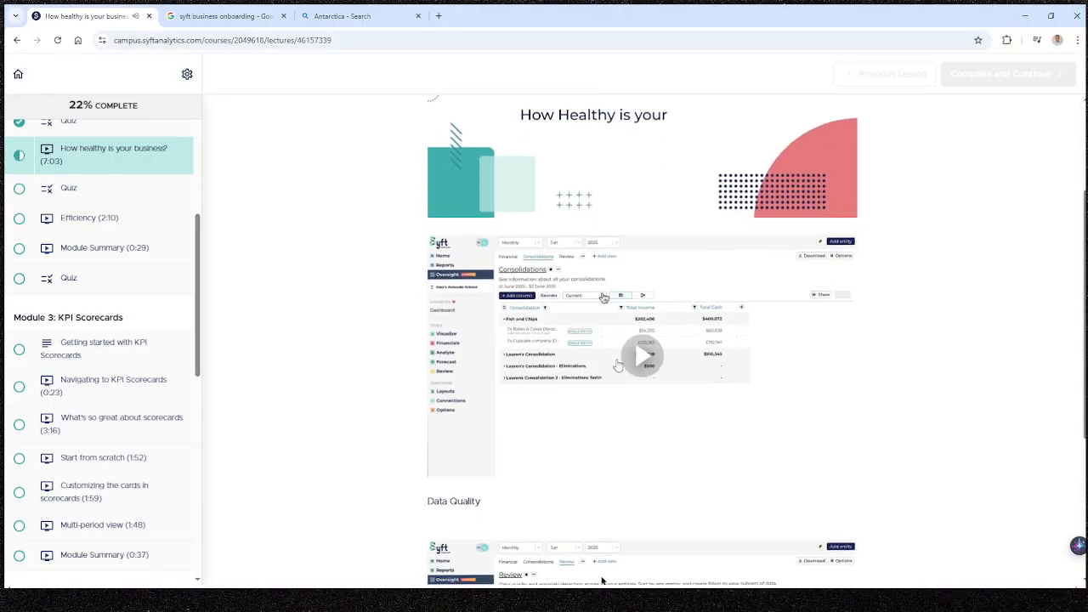
{"action": "scroll", "coordinate": [618, 366], "scroll_direction": "down", "scroll_amount": 1}
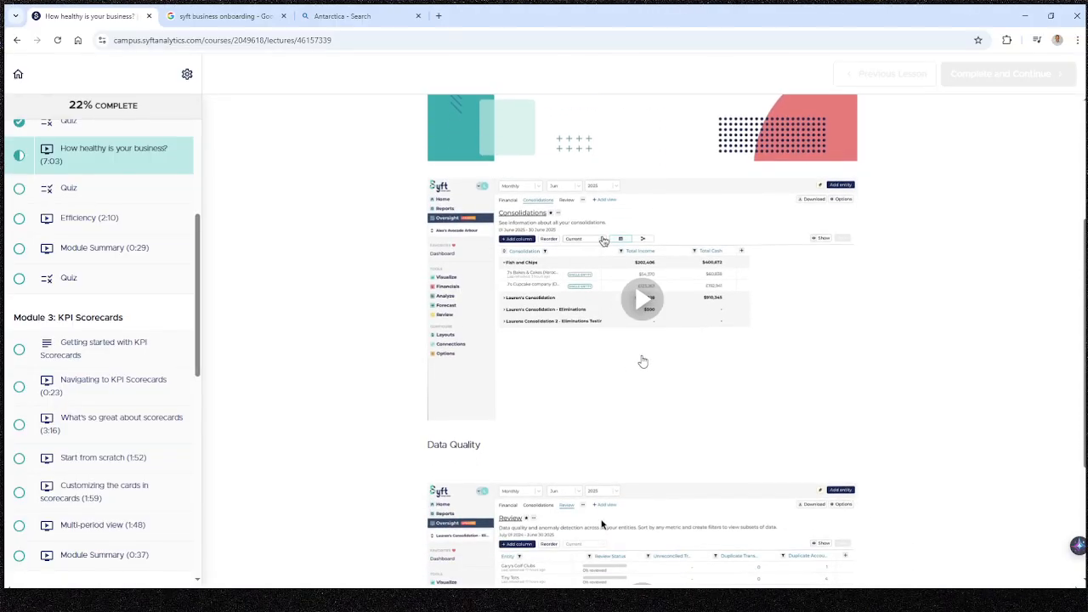
Play the lesson video above the Data Quality section in full screen.
{"action": "left_click", "coordinate": [647, 310]}
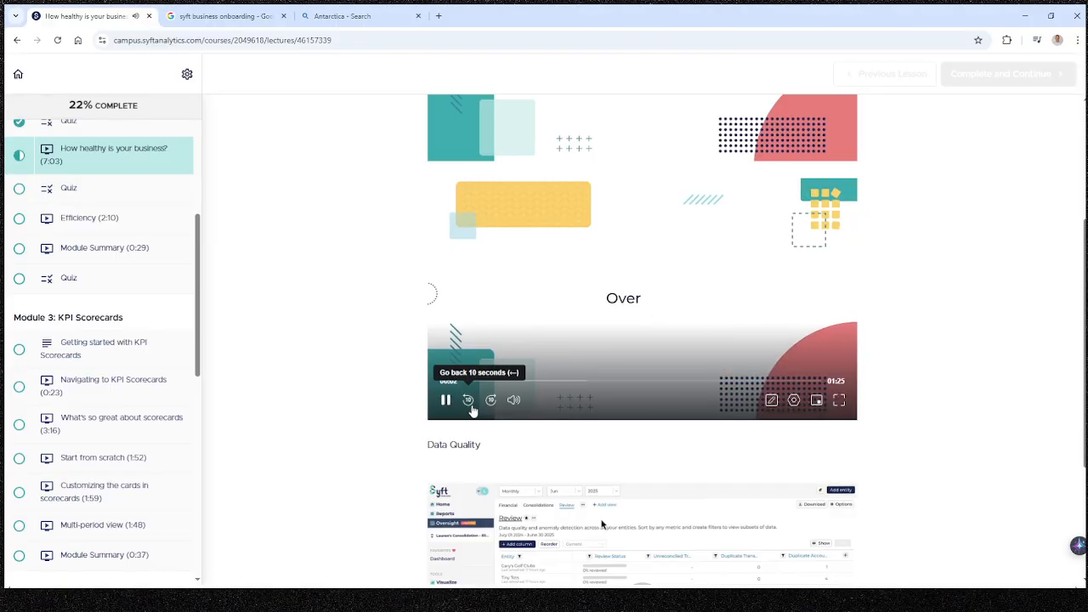
{"action": "left_click", "coordinate": [840, 400]}
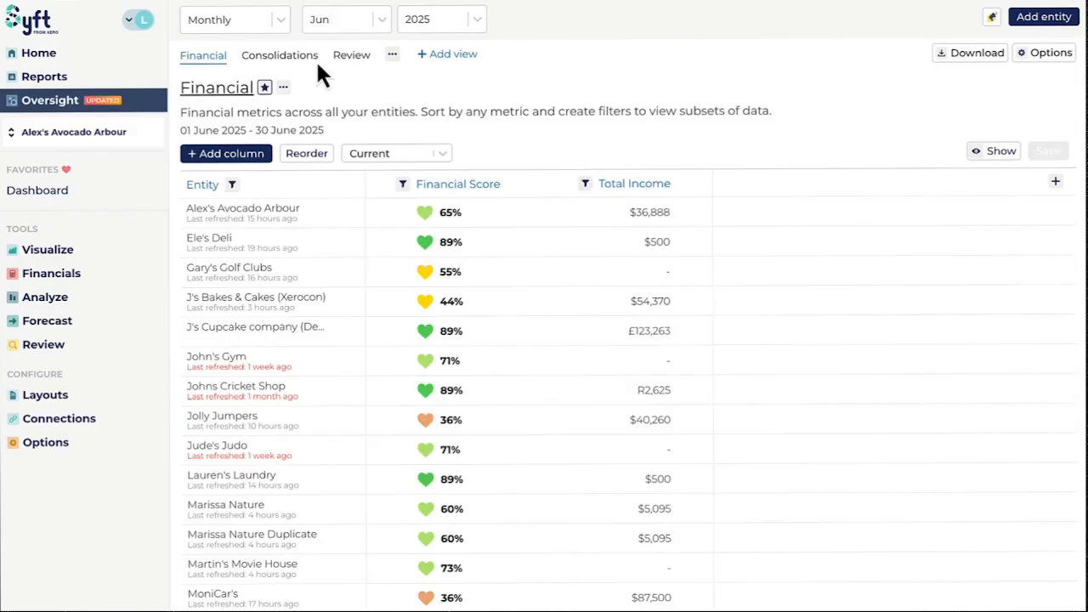
Open the Consolidations view and display the consolidation structure as a diagram.
{"action": "left_click", "coordinate": [287, 58]}
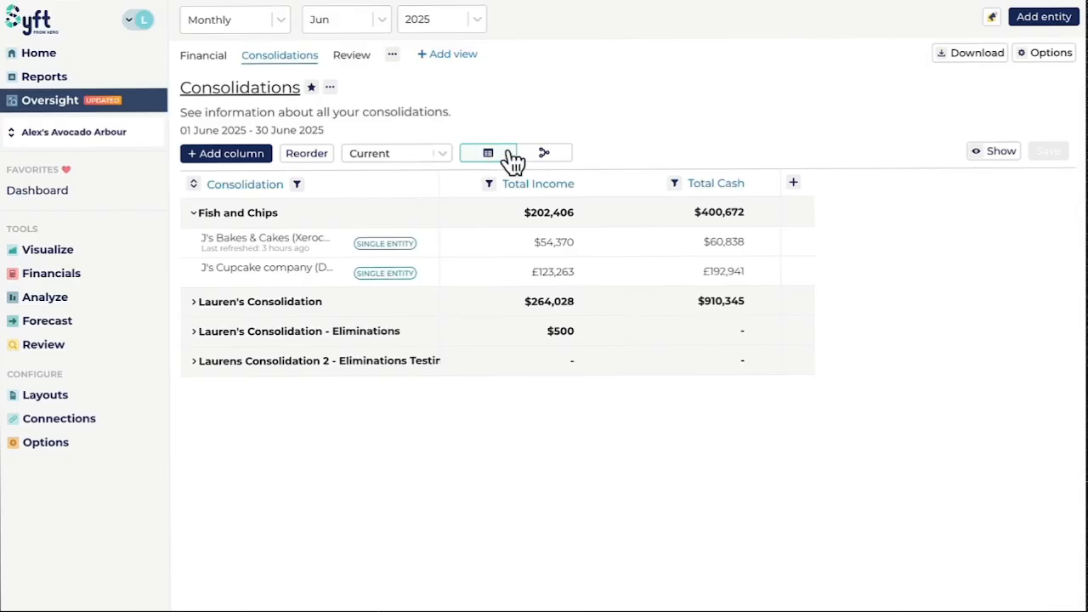
{"action": "left_click", "coordinate": [546, 156]}
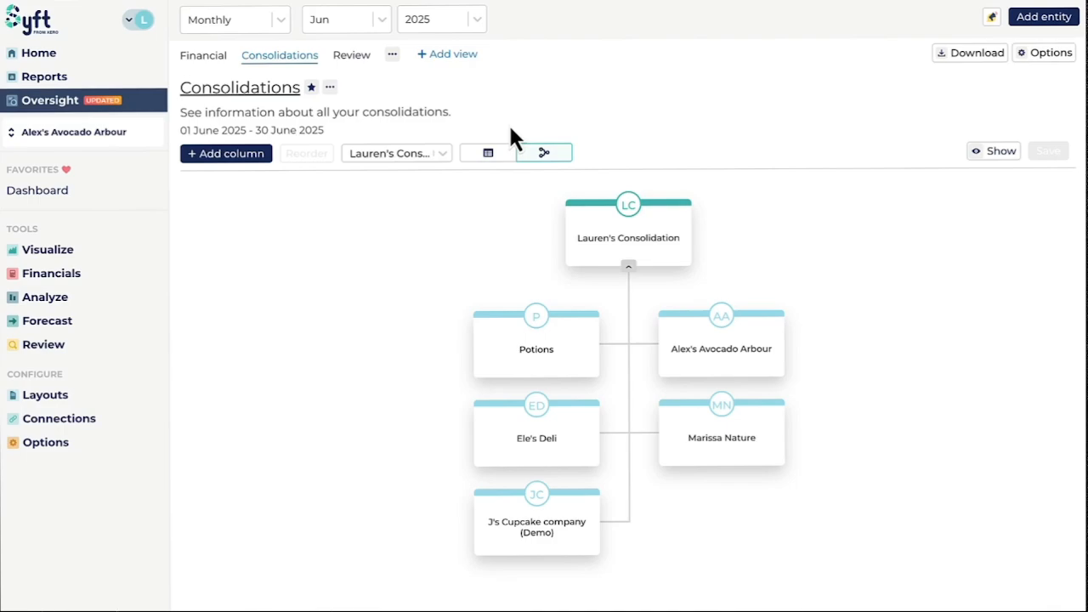
Open the Review view and examine the unreconciled transactions, duplicate transactions and duplicate accounts columns.
{"action": "left_click", "coordinate": [352, 56]}
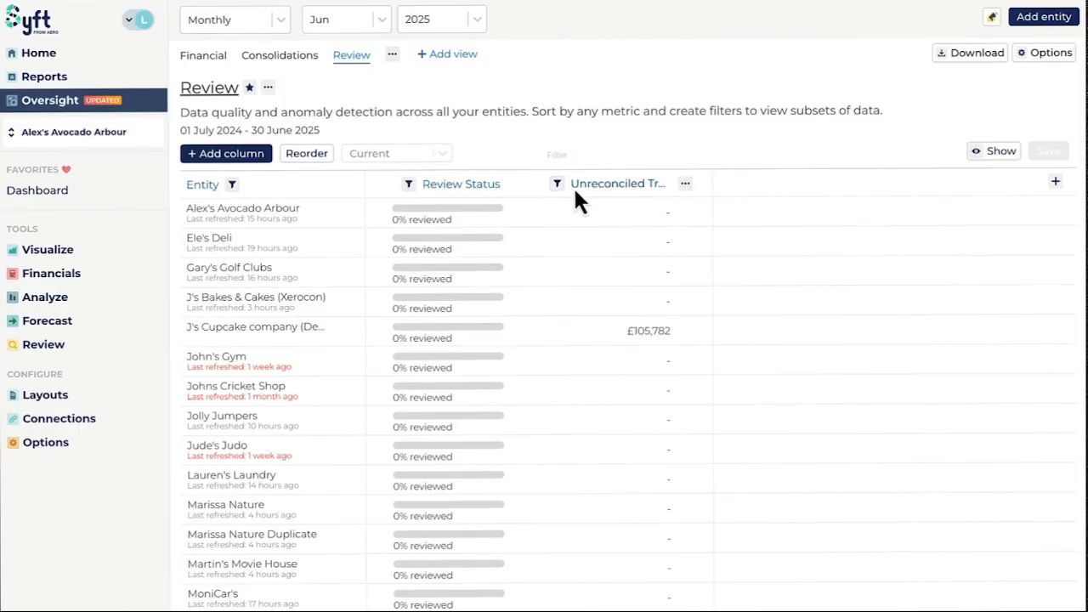
{"action": "scroll", "coordinate": [578, 191], "scroll_direction": "right", "scroll_amount": 3}
{"action": "scroll", "coordinate": [579, 192], "scroll_direction": "right", "scroll_amount": 1}
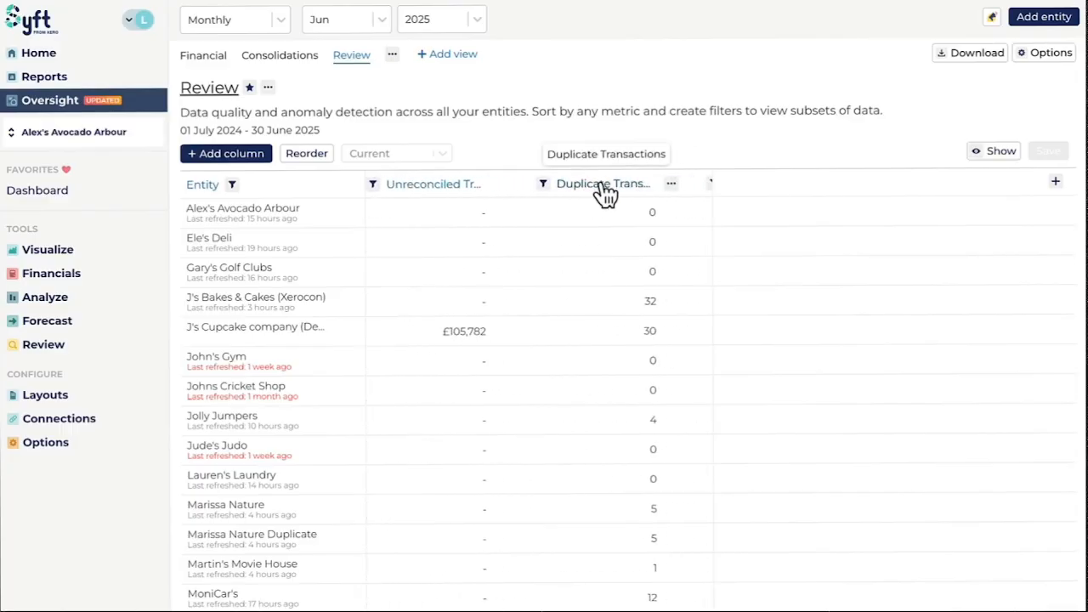
{"action": "scroll", "coordinate": [606, 194], "scroll_direction": "right", "scroll_amount": 3}
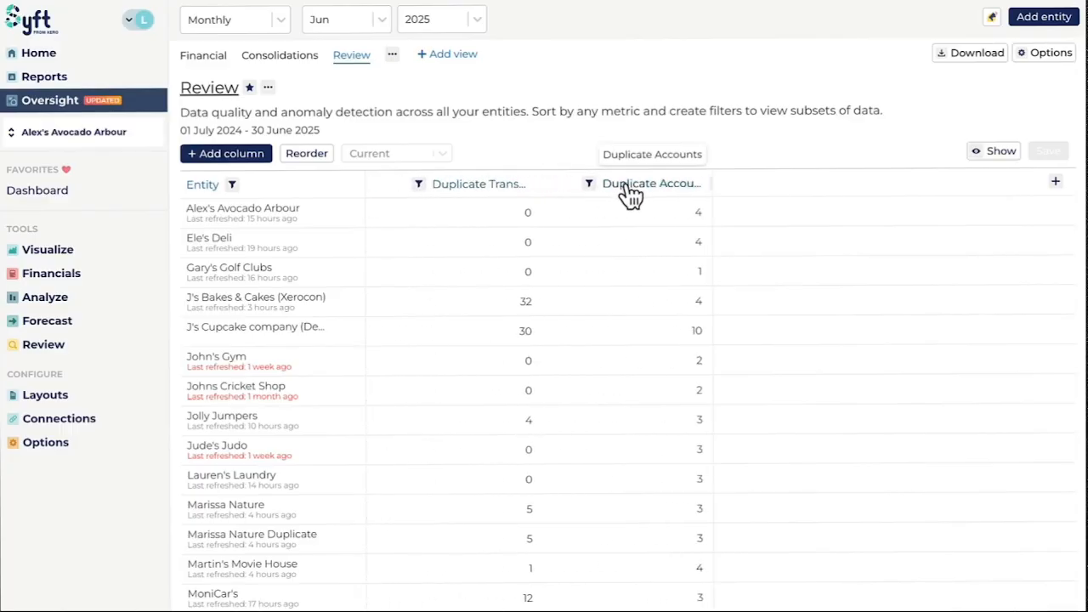
{"action": "scroll", "coordinate": [630, 194], "scroll_direction": "right", "scroll_amount": 4}
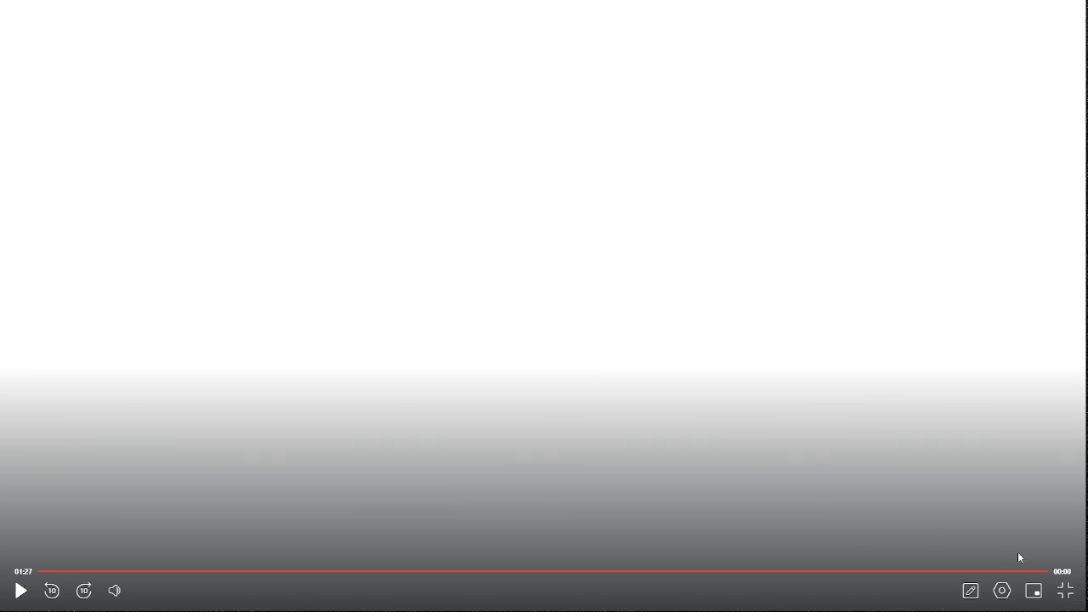
Leave the finished video's full-screen view and play the Data Quality video in full screen.
{"action": "left_click", "coordinate": [1062, 588]}
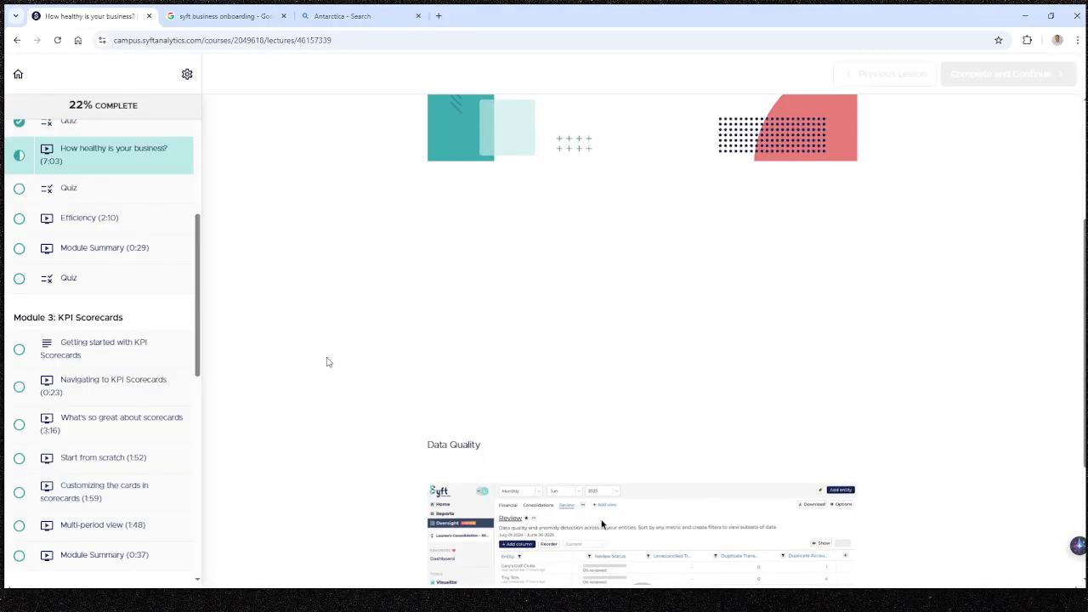
{"action": "scroll", "coordinate": [330, 361], "scroll_direction": "down", "scroll_amount": 2}
{"action": "scroll", "coordinate": [332, 364], "scroll_direction": "down", "scroll_amount": 1}
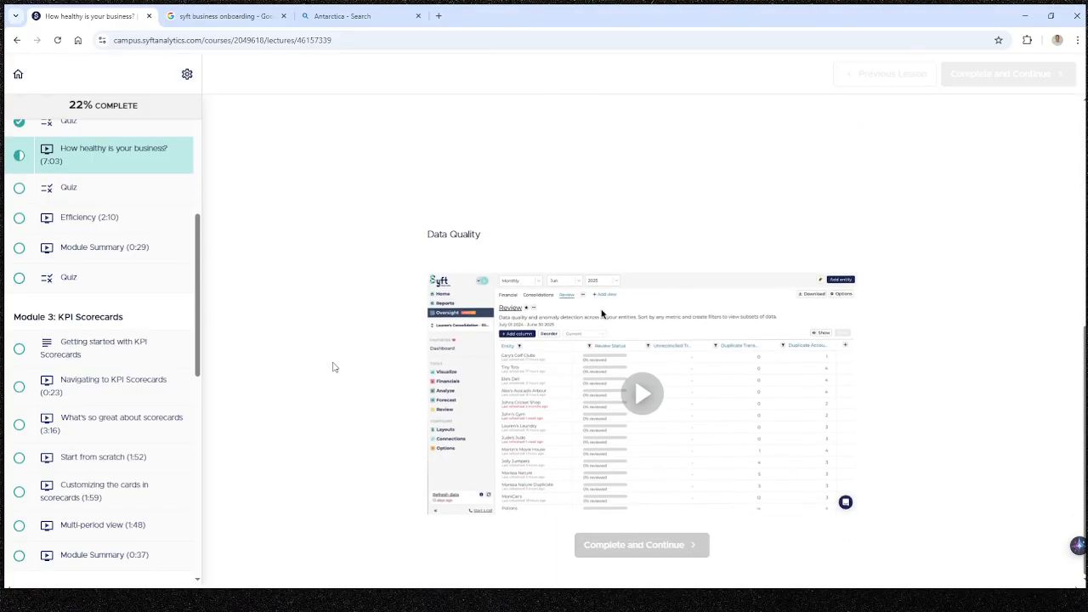
{"action": "left_click", "coordinate": [643, 394]}
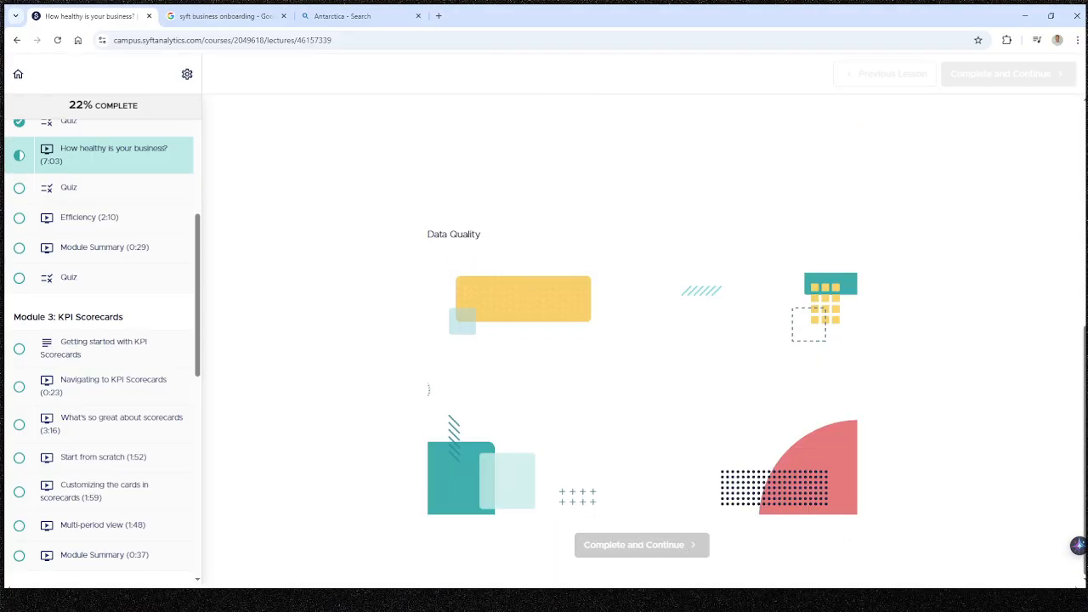
{"action": "left_click", "coordinate": [840, 494]}
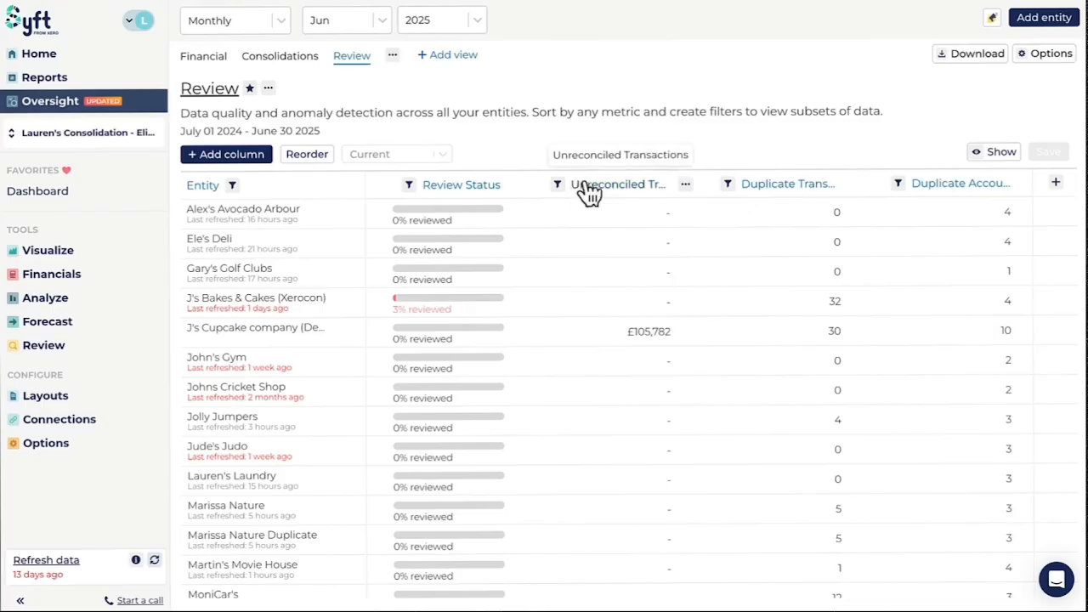
Look across the Review table's data quality columns, from unreconciled transactions to the duplicate accounts and contacts.
{"action": "scroll", "coordinate": [617, 194], "scroll_direction": "right", "scroll_amount": 2}
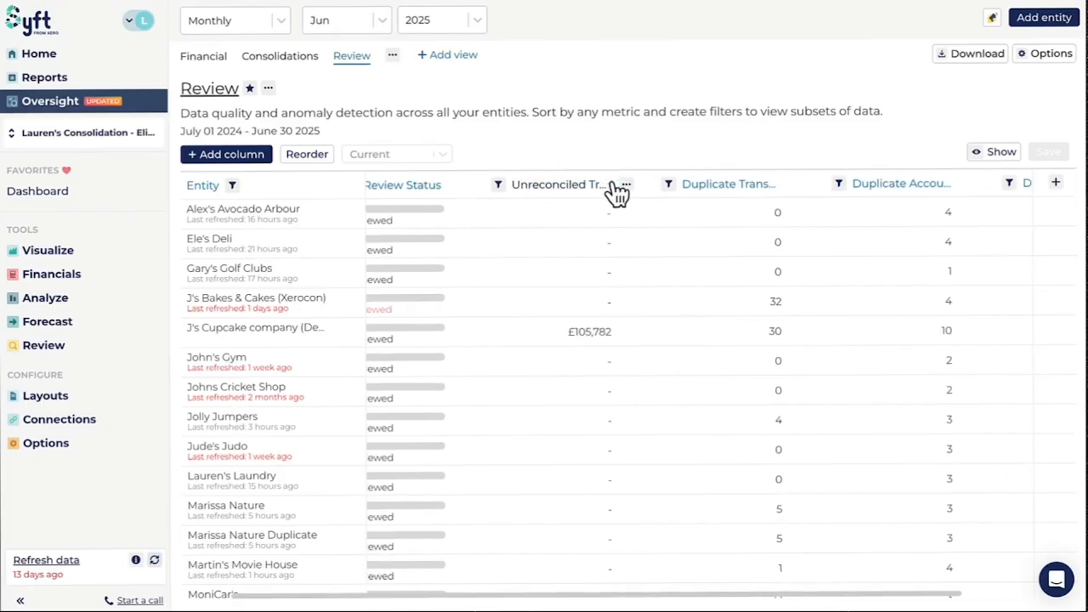
{"action": "scroll", "coordinate": [714, 194], "scroll_direction": "right", "scroll_amount": 2}
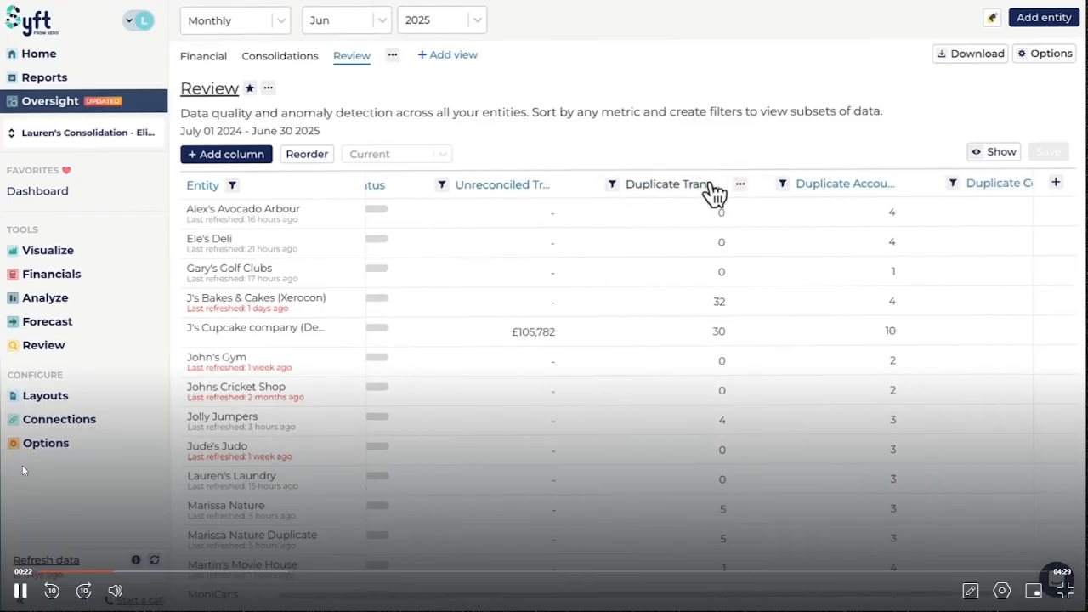
{"action": "scroll", "coordinate": [800, 194], "scroll_direction": "right", "scroll_amount": 1}
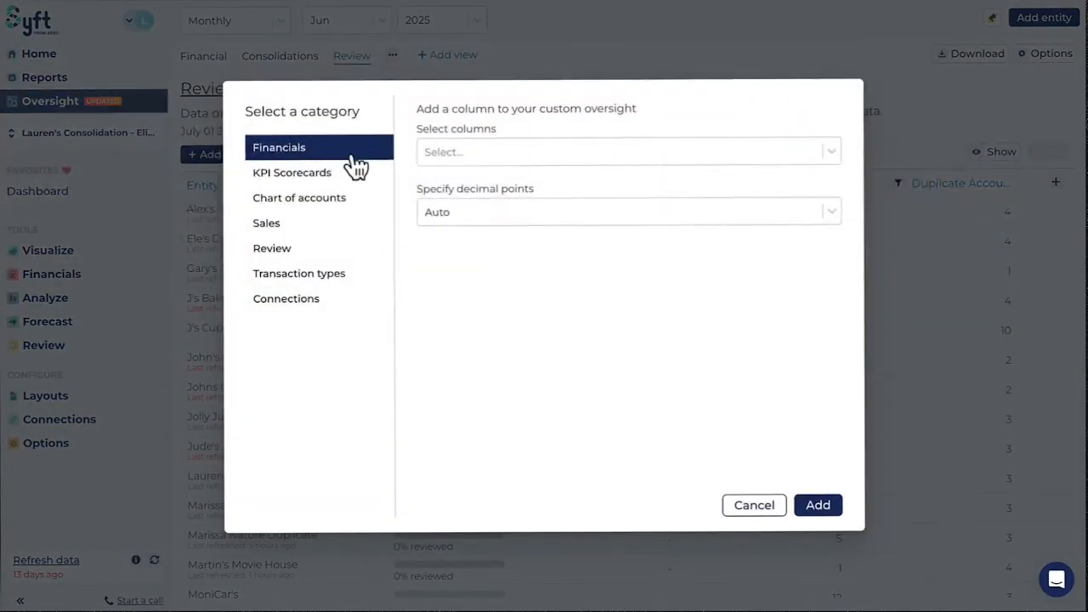
Finish reordering the Review table's columns.
{"action": "mouse_move", "coordinate": [44, 472]}
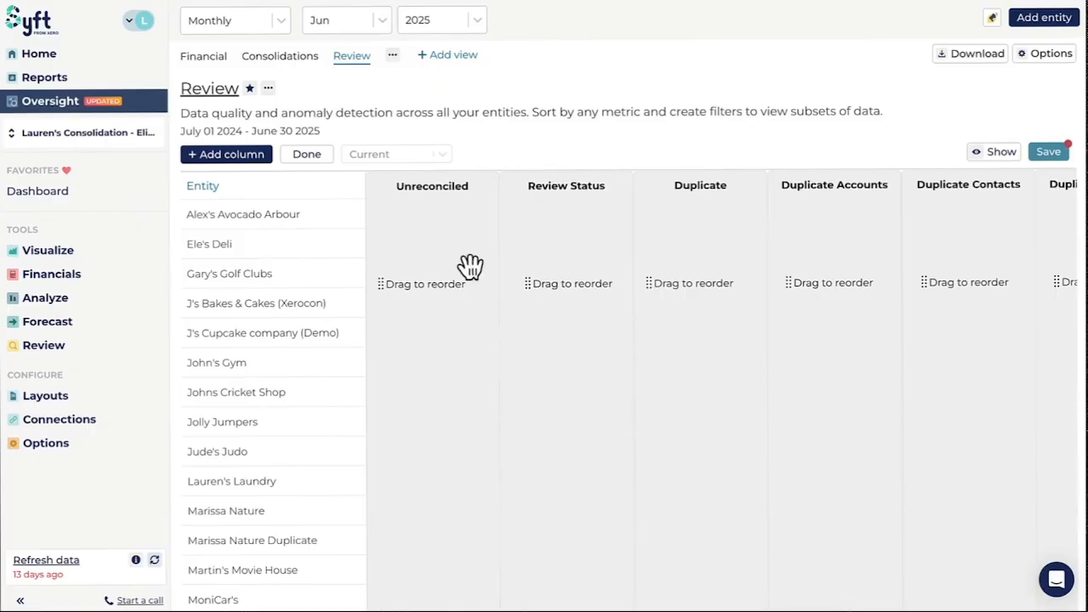
{"action": "left_click", "coordinate": [308, 156]}
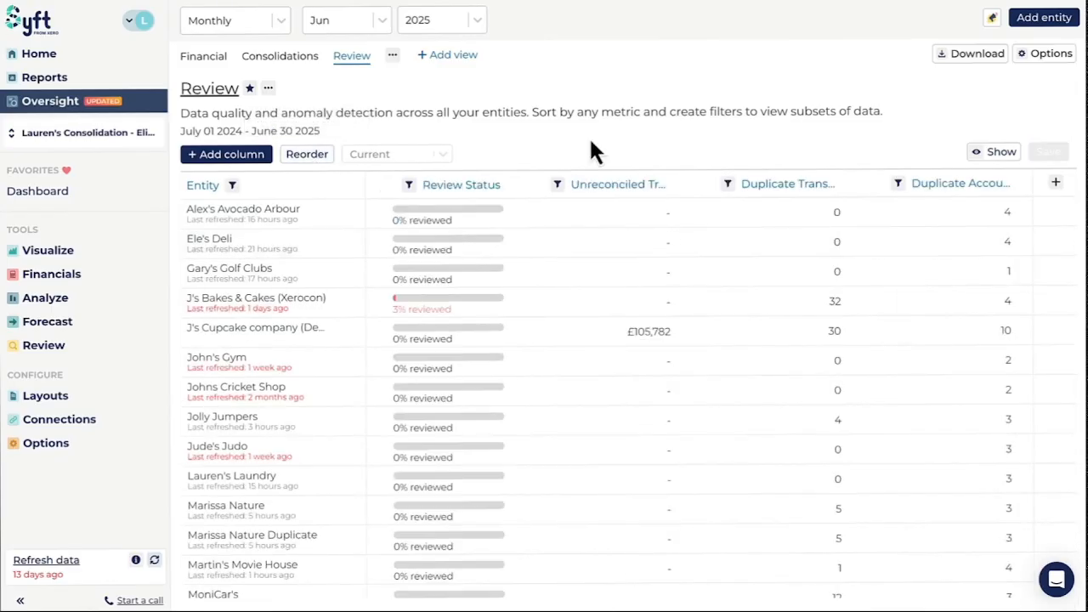
Sort the entities by unreconciled transactions, and then by duplicate transactions in ascending order.
{"action": "left_click", "coordinate": [619, 184]}
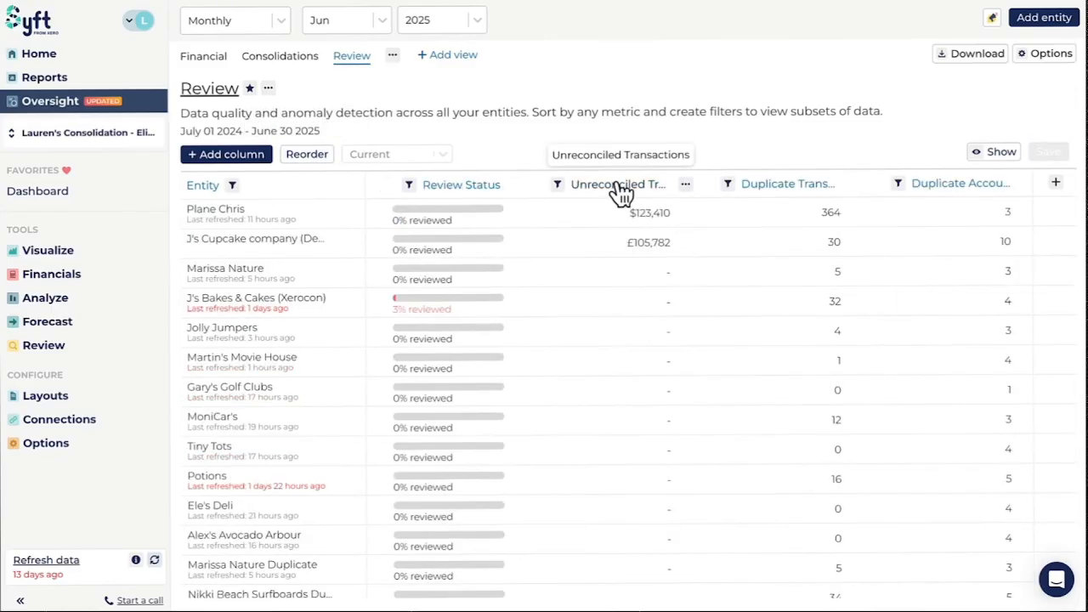
{"action": "left_click", "coordinate": [621, 185]}
{"action": "left_click", "coordinate": [774, 188]}
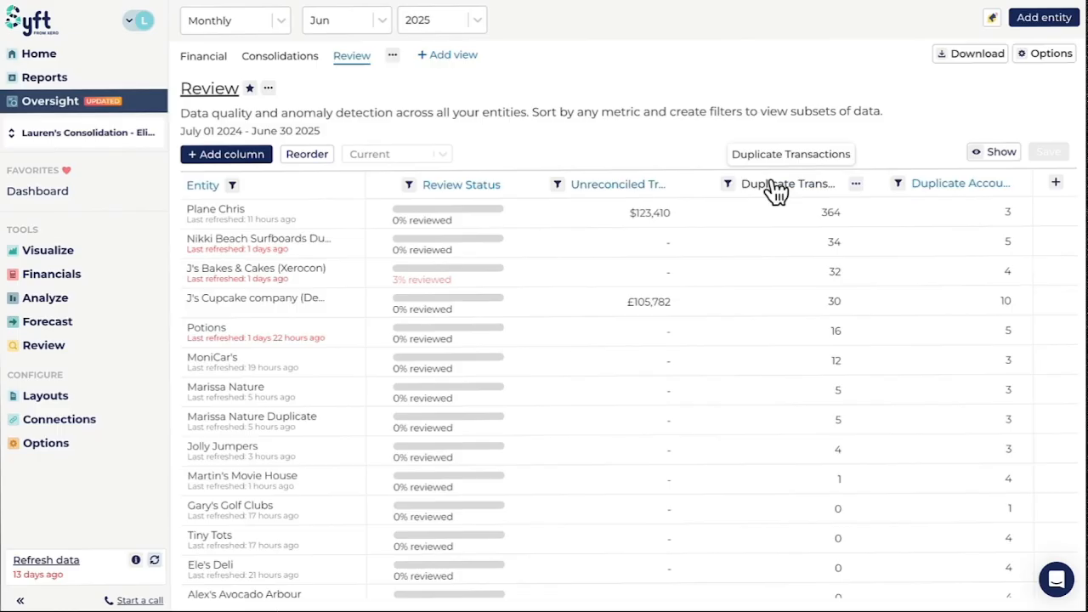
{"action": "left_click", "coordinate": [774, 188]}
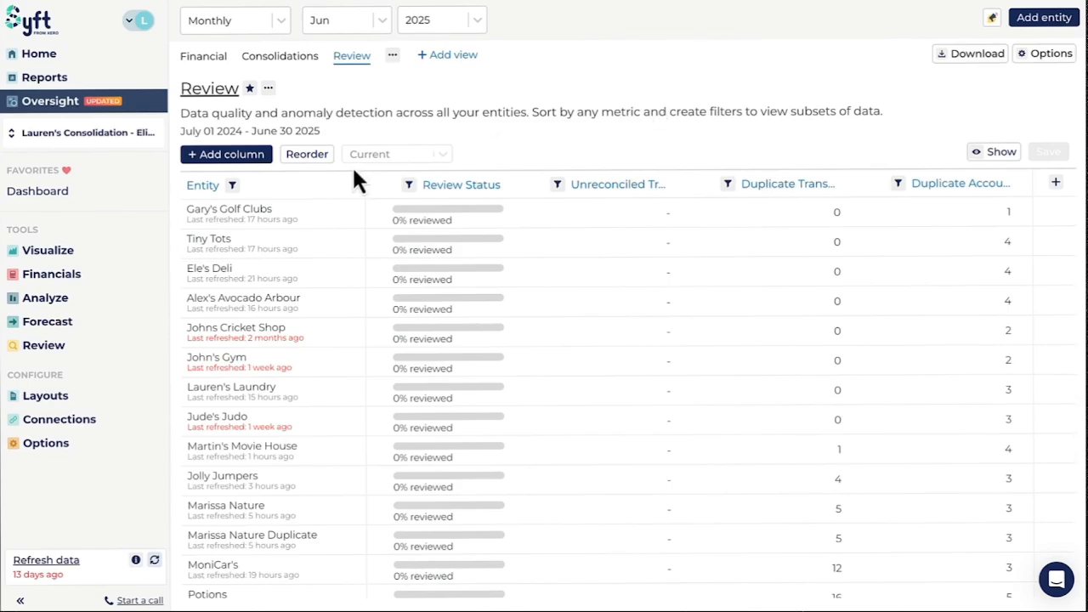
Inspect the Entity and Review Status filters and the Review Status column's options, leaving them unapplied.
{"action": "left_click", "coordinate": [233, 186]}
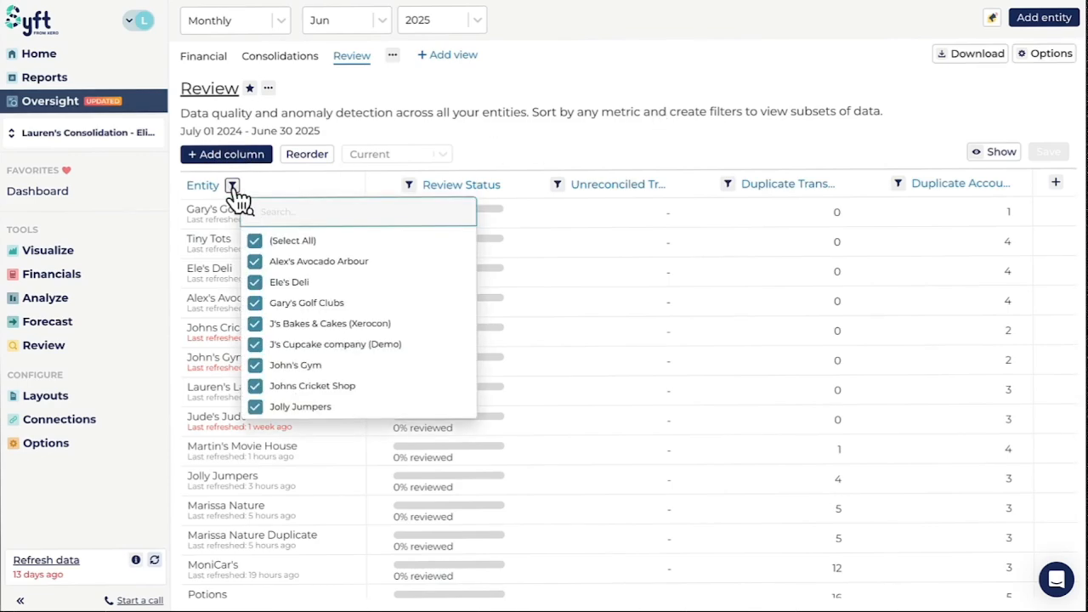
{"action": "left_click", "coordinate": [408, 186]}
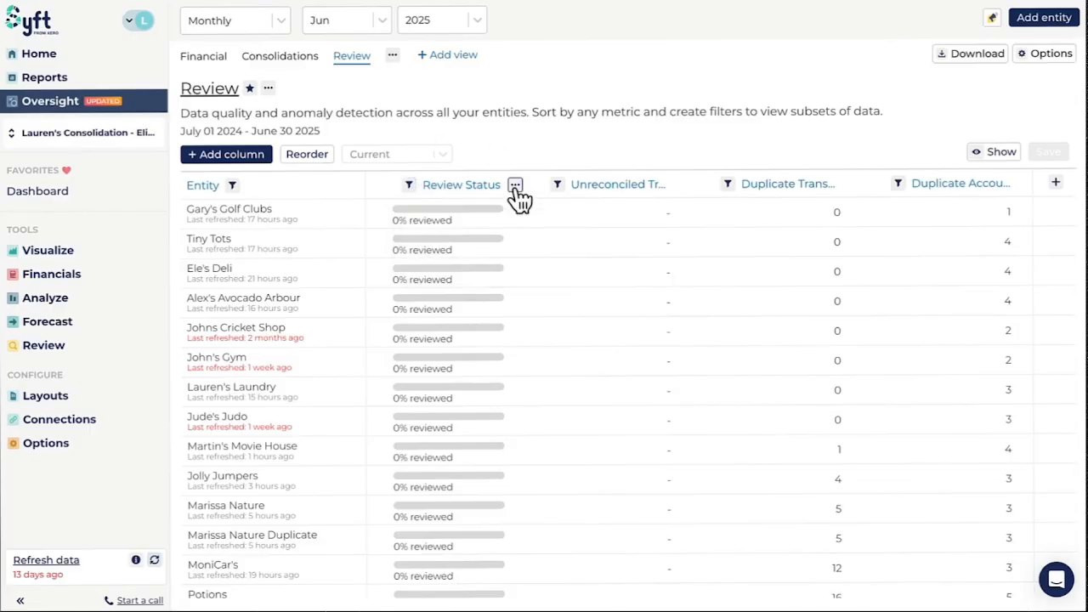
{"action": "left_click", "coordinate": [515, 187]}
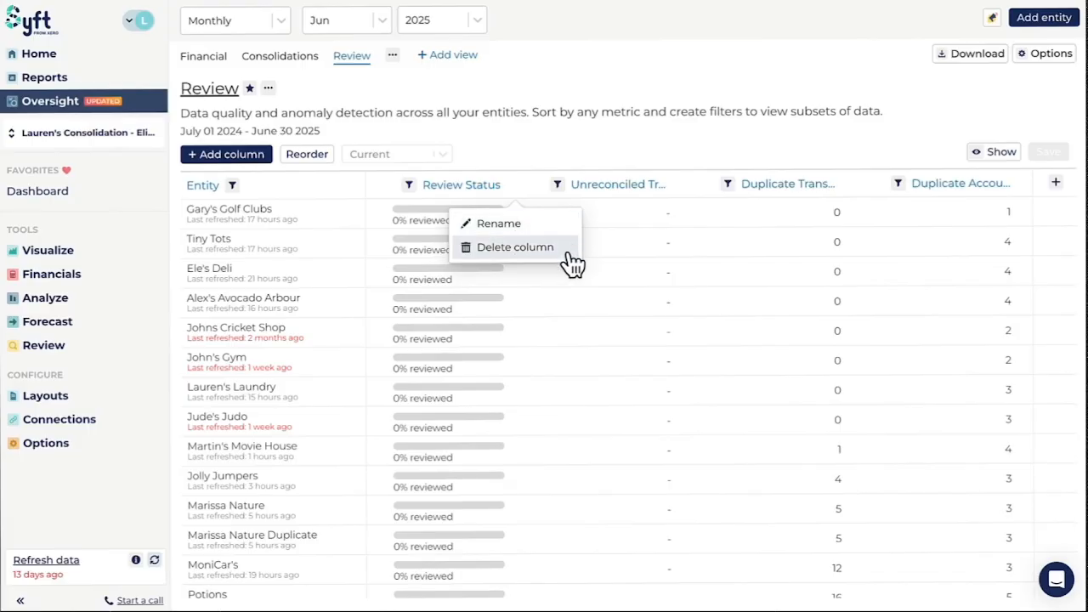
{"action": "left_click", "coordinate": [539, 114]}
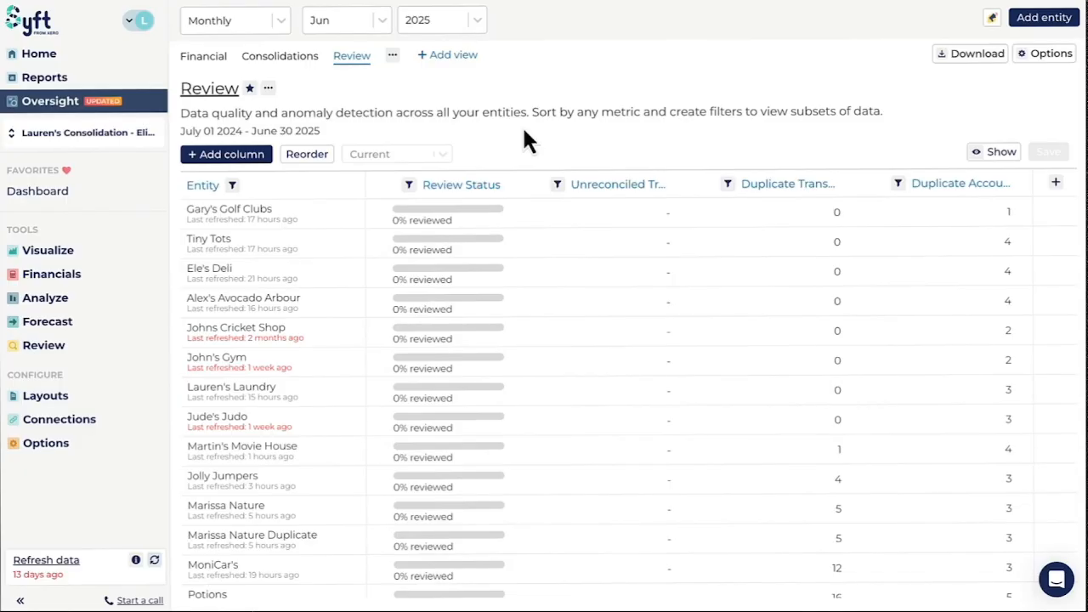
Toggle the favorite marker of the Review view and check its download and PDF sending options.
{"action": "mouse_move", "coordinate": [81, 485]}
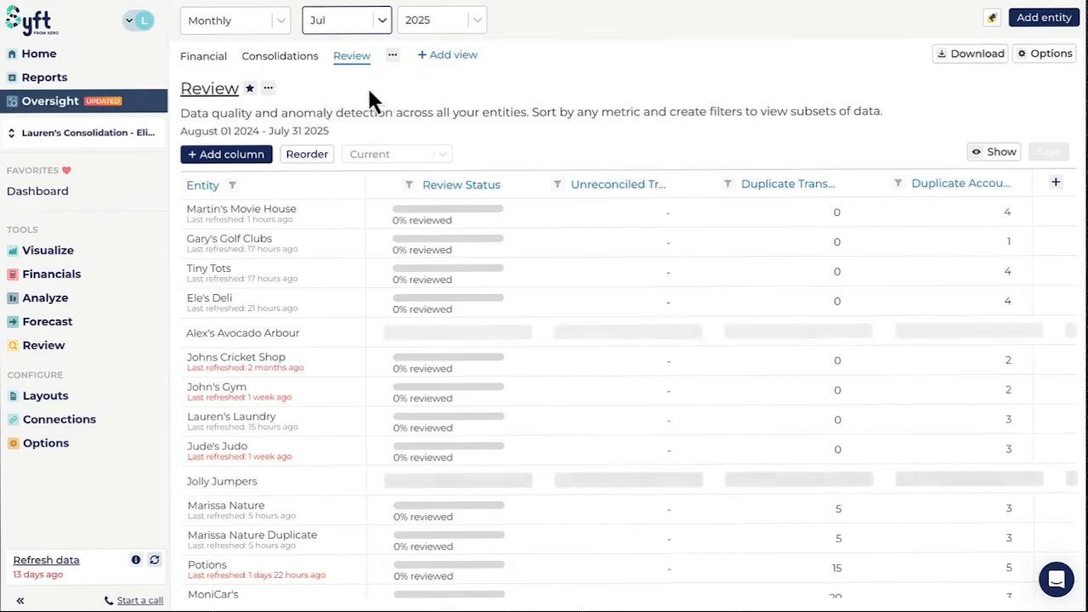
{"action": "left_click", "coordinate": [250, 90]}
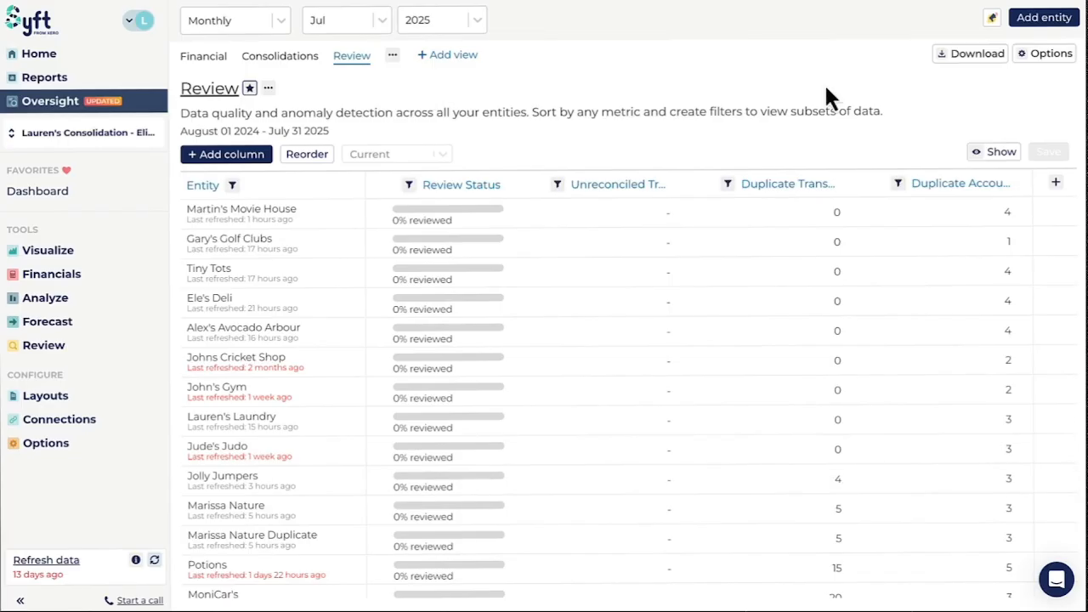
{"action": "left_click", "coordinate": [965, 56]}
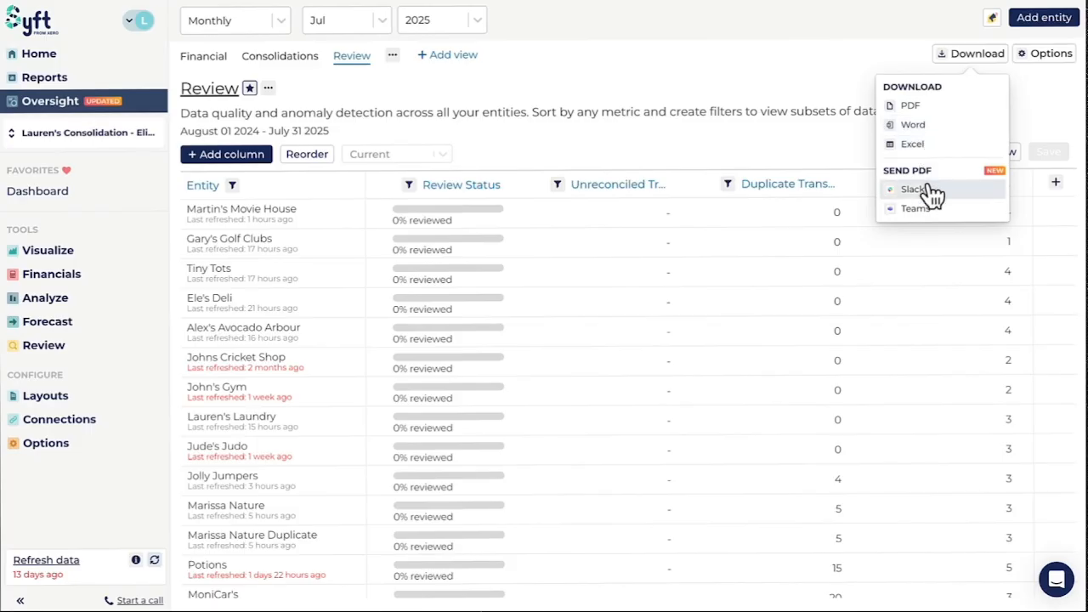
{"action": "left_click", "coordinate": [829, 111]}
Check the categories available for adding a metric column without adding one, and save the Review view.
{"action": "left_click", "coordinate": [255, 155]}
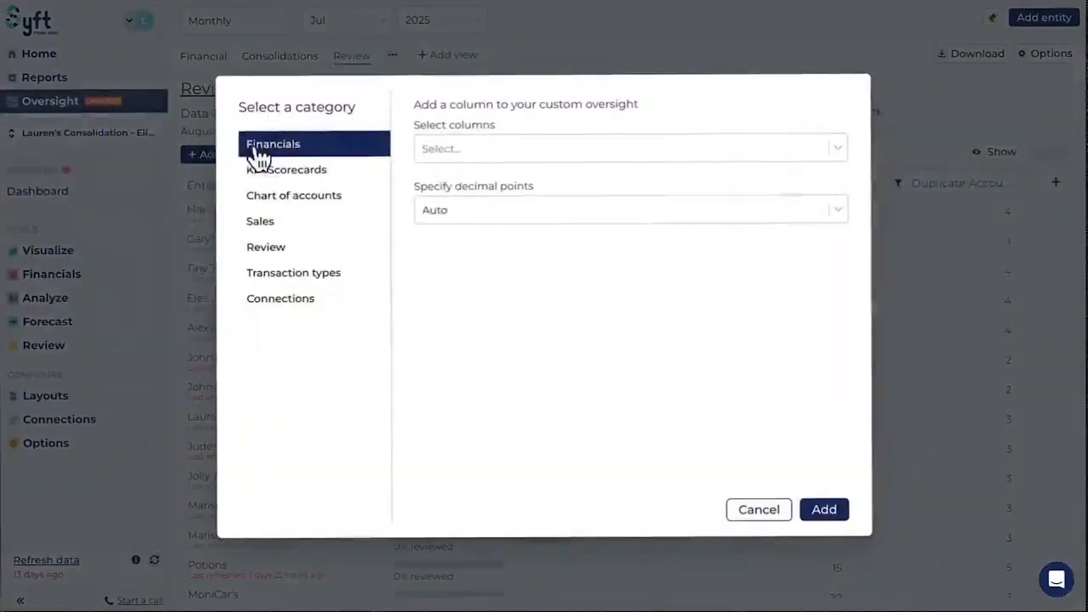
{"action": "left_click", "coordinate": [934, 116]}
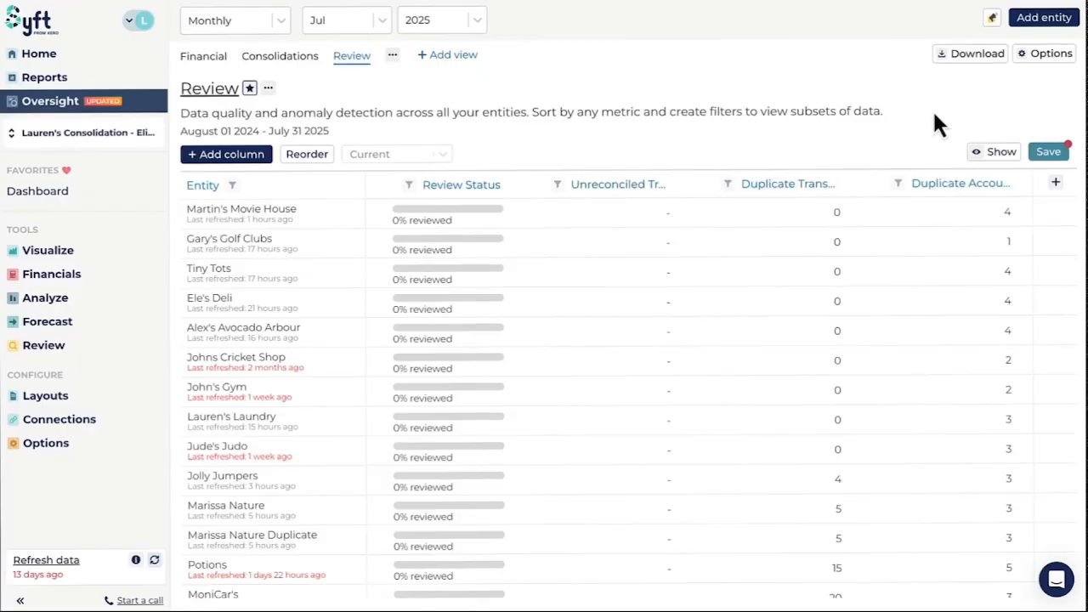
{"action": "left_click", "coordinate": [1047, 156]}
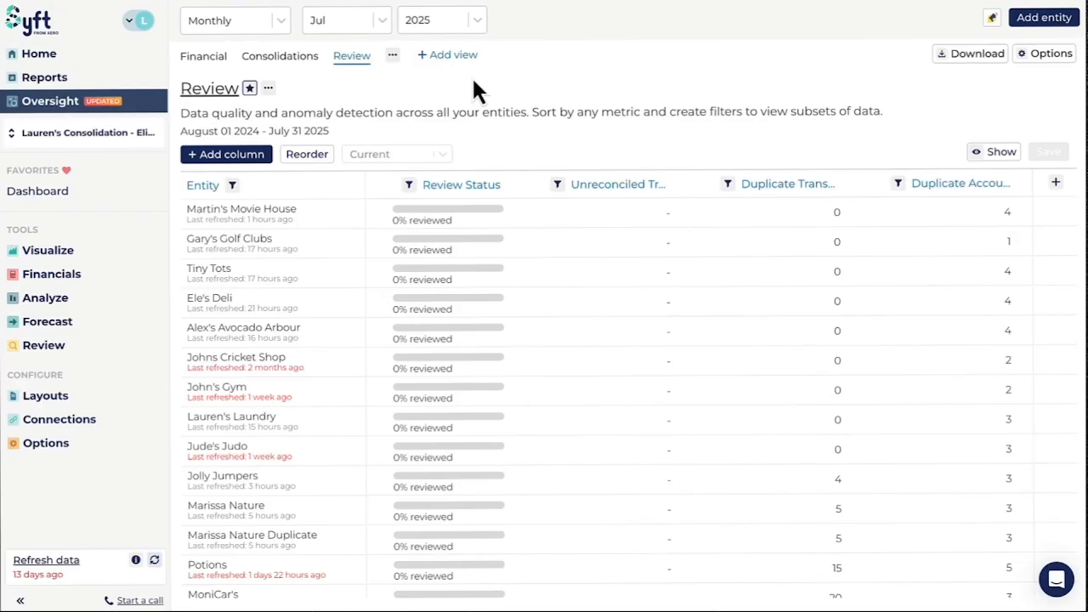
Inspect the existing, assigned and input information types available for a new column in the Review table.
{"action": "left_click", "coordinate": [1057, 183]}
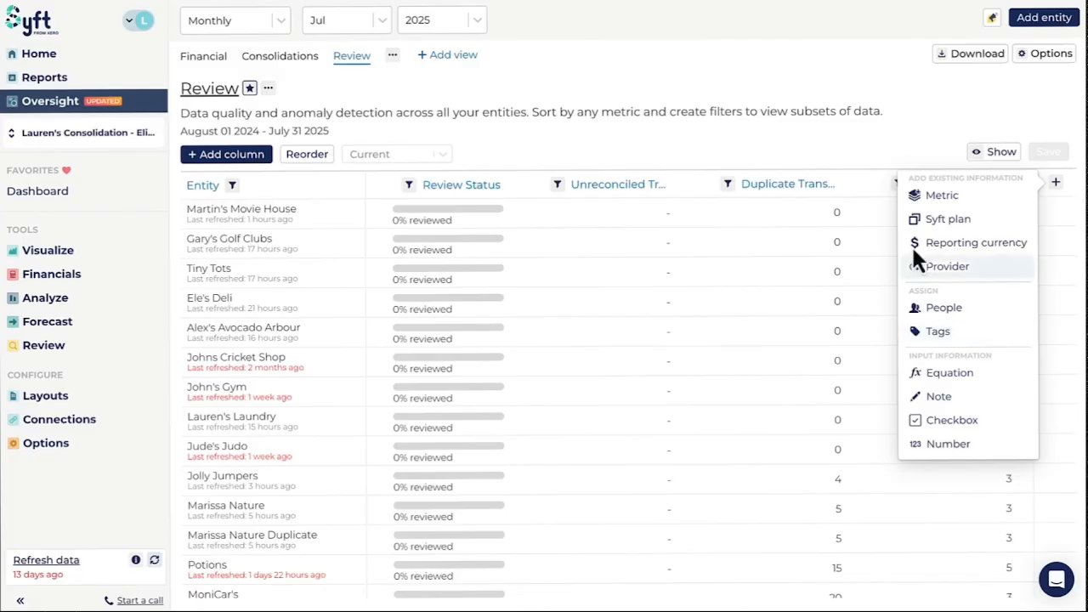
{"action": "left_click", "coordinate": [845, 158]}
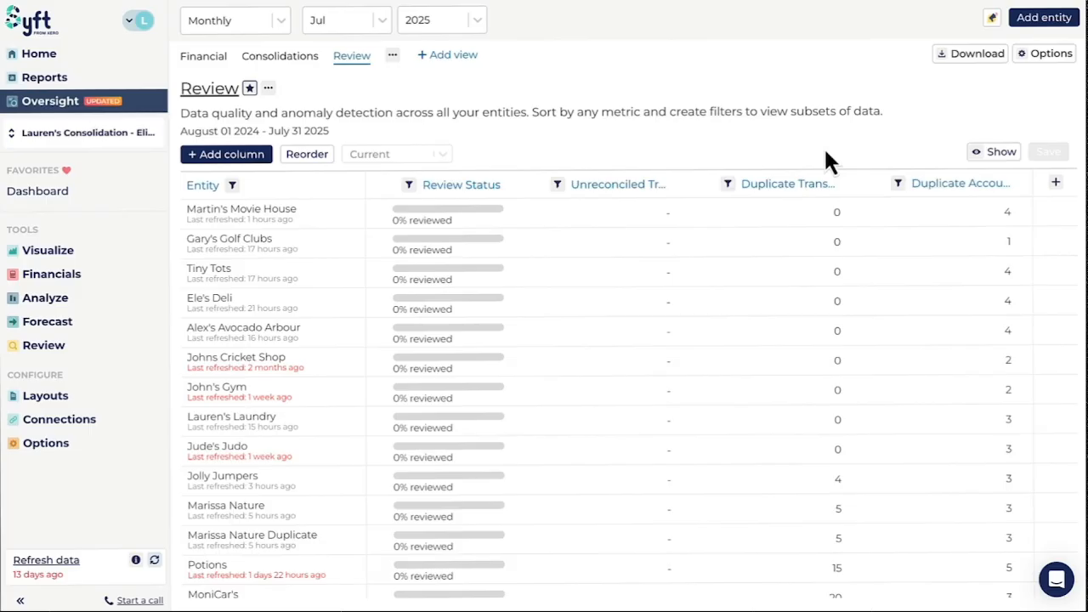